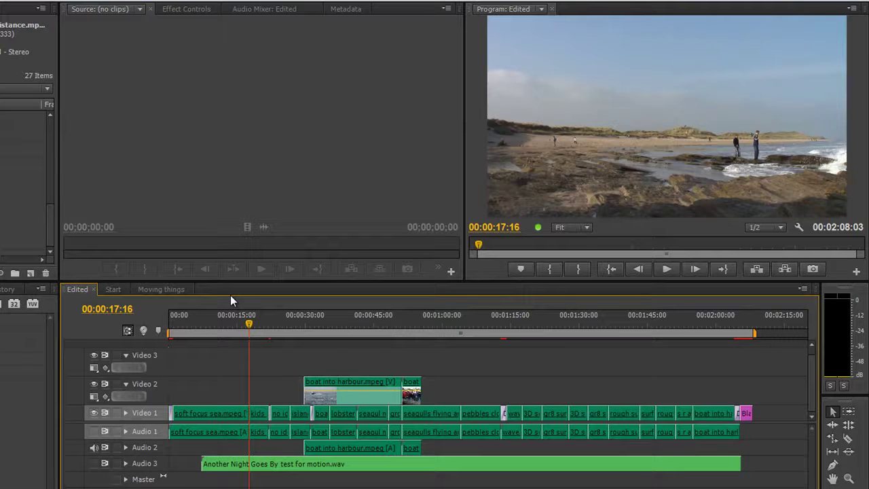
Show the soft focus sea / kids playing in surf edit in the Trim Monitor
key("t")
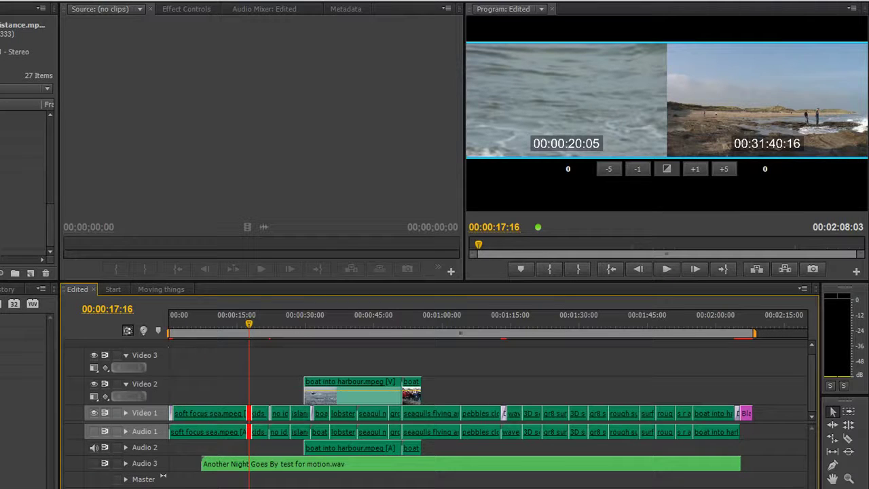
Trim the soft focus sea–kids playing in surf cut to 00:00:18:07 (+16 frames), saving the project
key("equal")
key("equal")
key("equal")
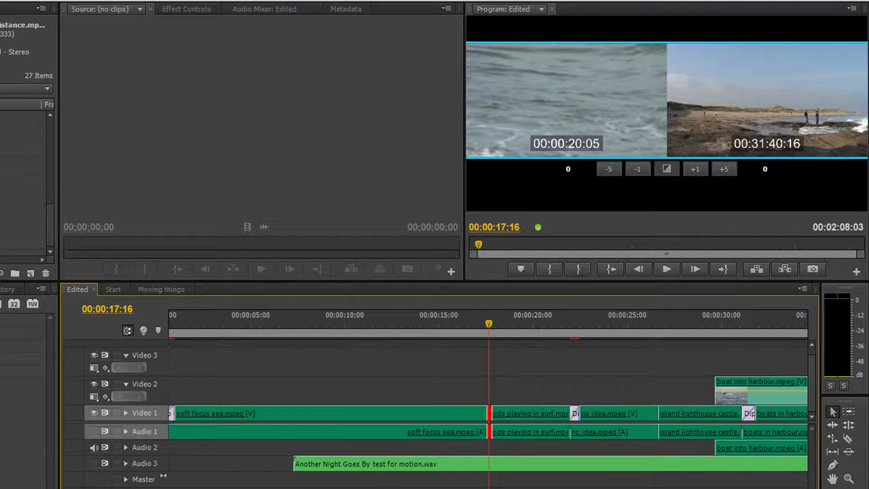
key("space")
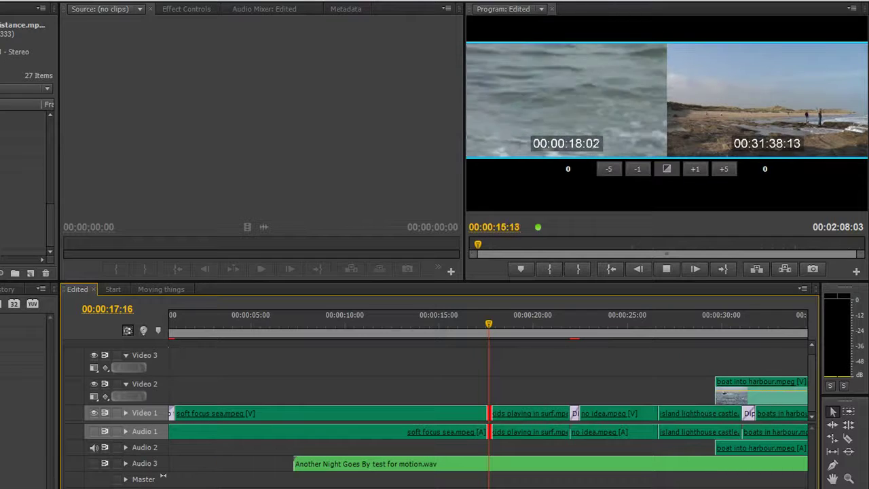
key("k")
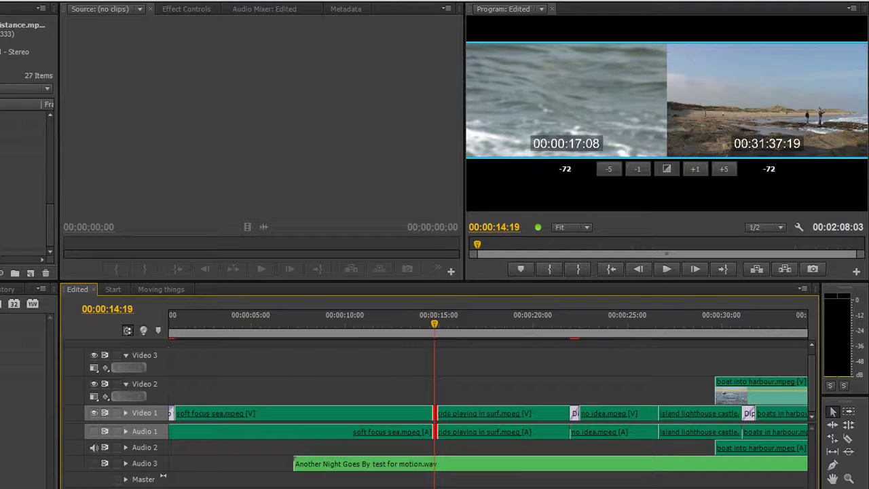
key("ctrl+s")
key("space")
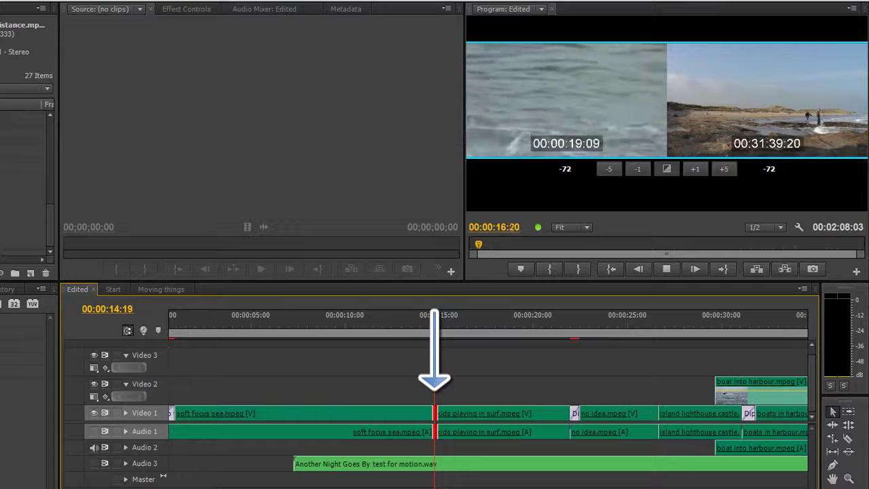
key("k")
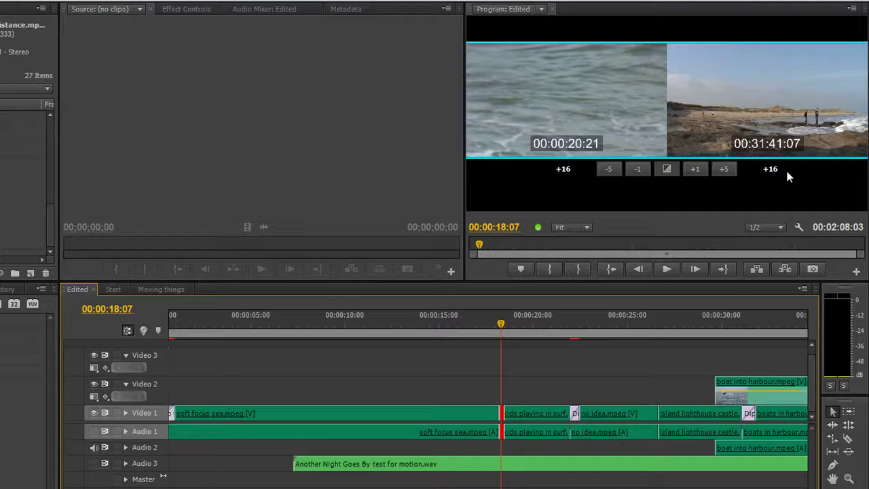
Step edit by edit through the sequence to the seagulls flying around–pebbles close cut at 00:01:04:00
key("Down")
key("Down")
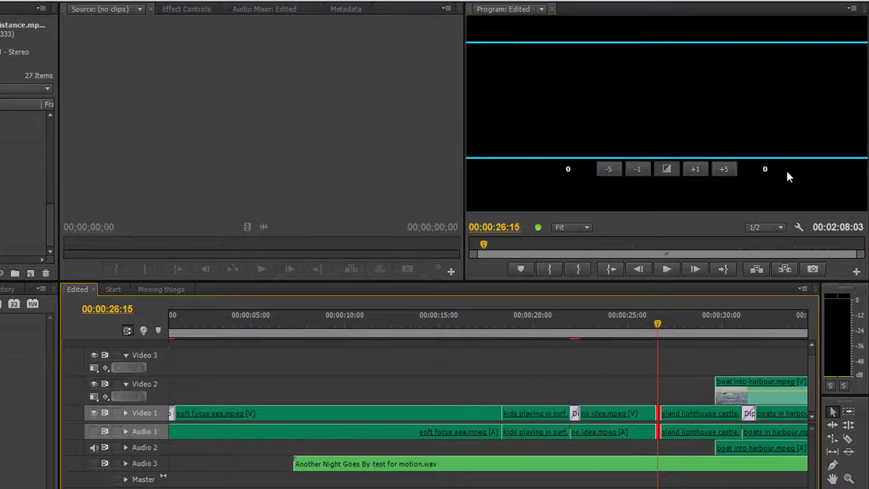
key("Down")
key("Down")
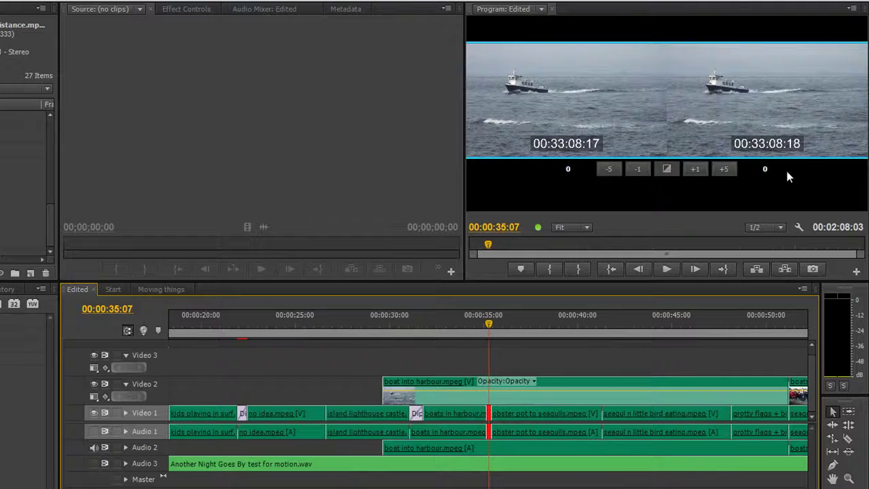
key("Down")
key("Down")
key("Down")
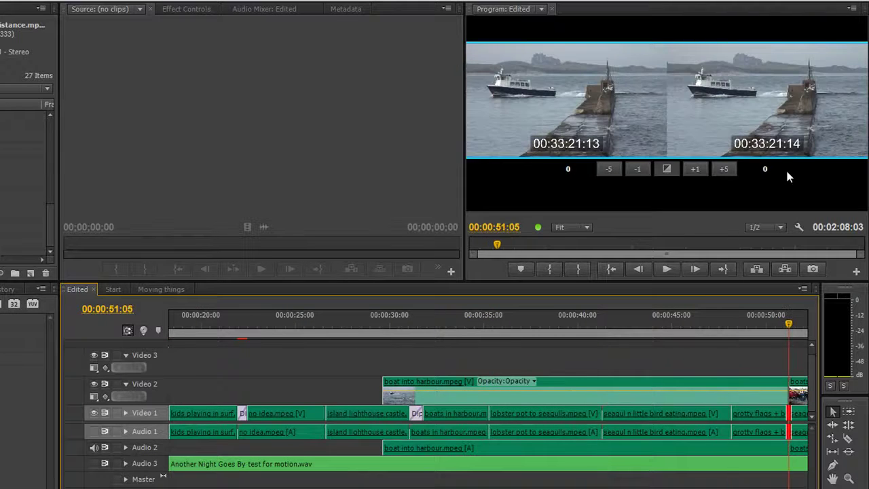
key("Down")
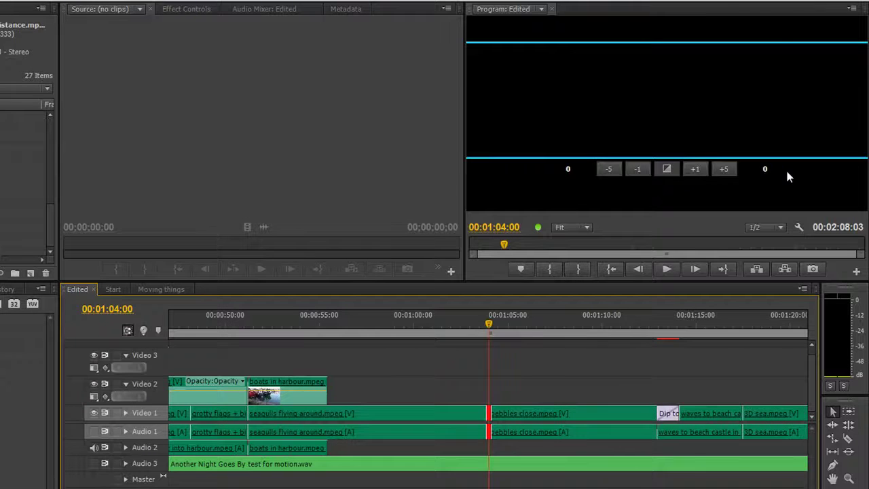
key("Down")
Trim the seagulls–pebbles close cut to 00:01:04:01 (+1 frame) and review it in reverse
key("Up")
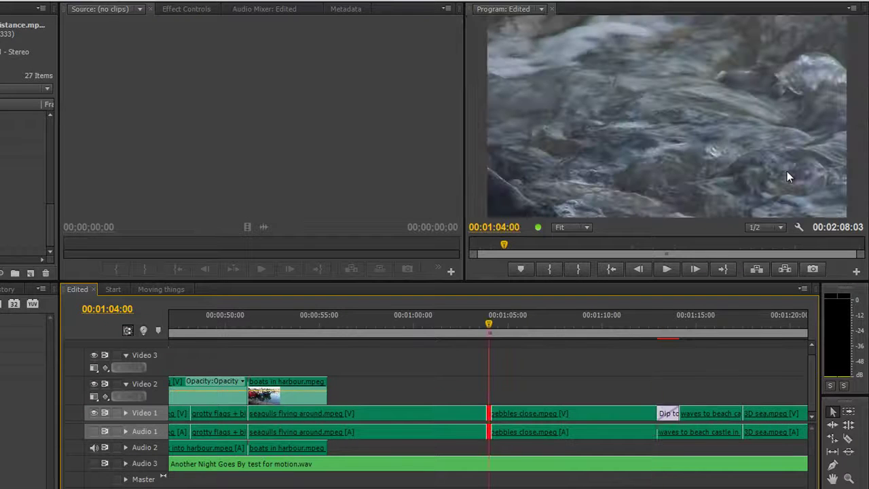
key("t")
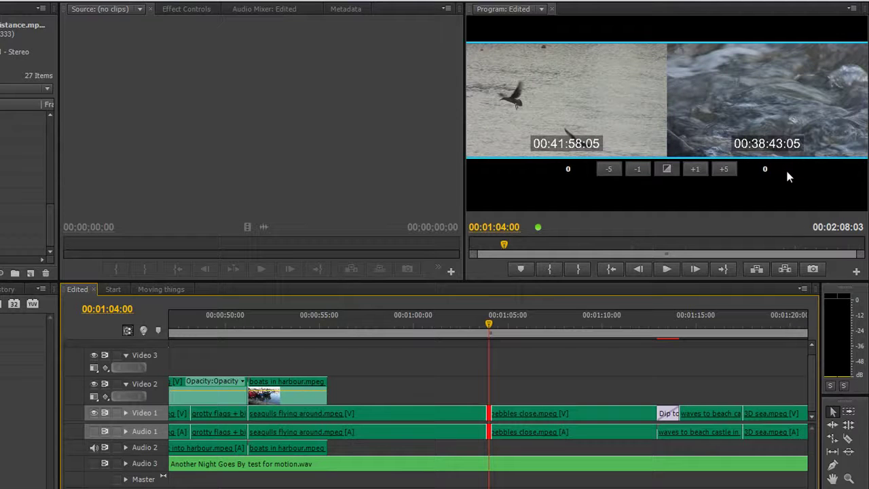
key("space")
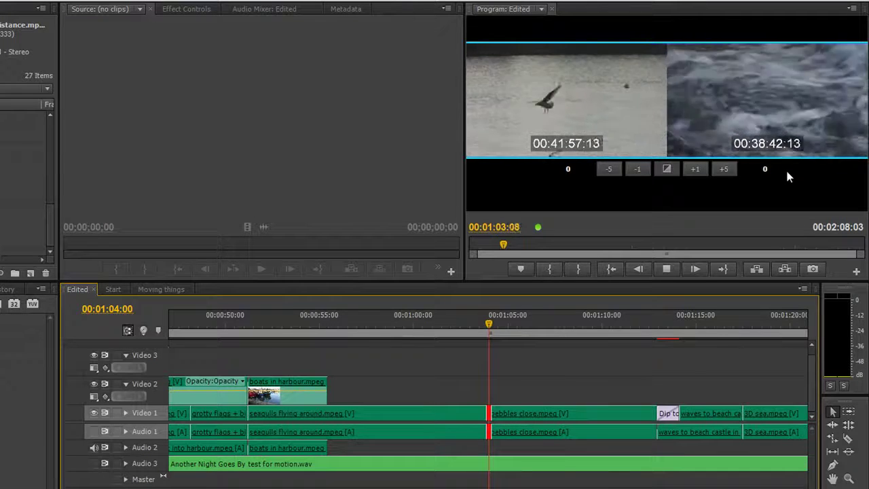
key("k")
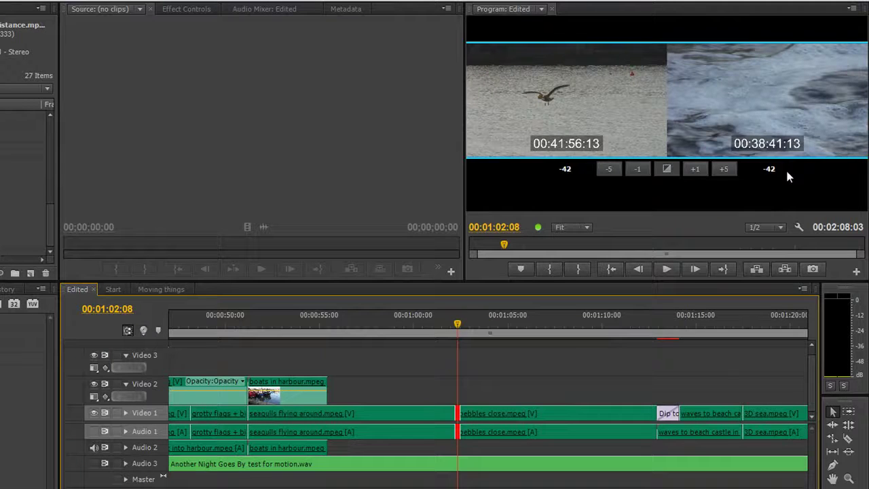
key("space")
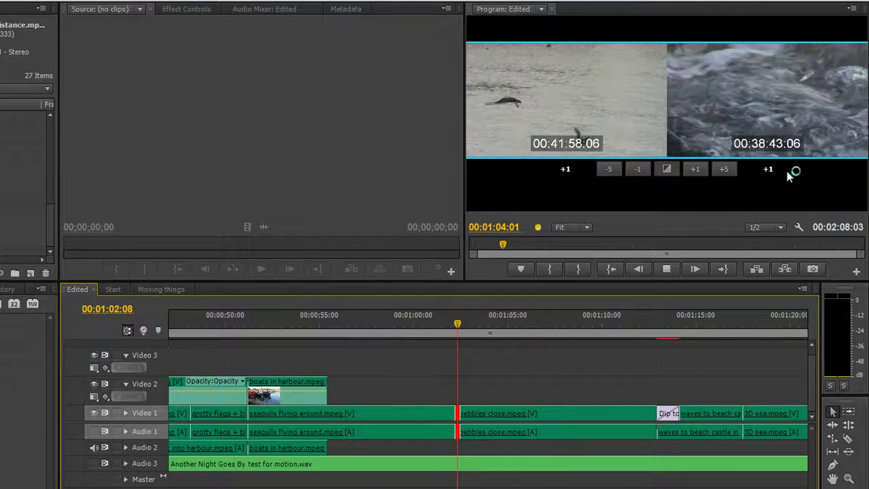
key("k")
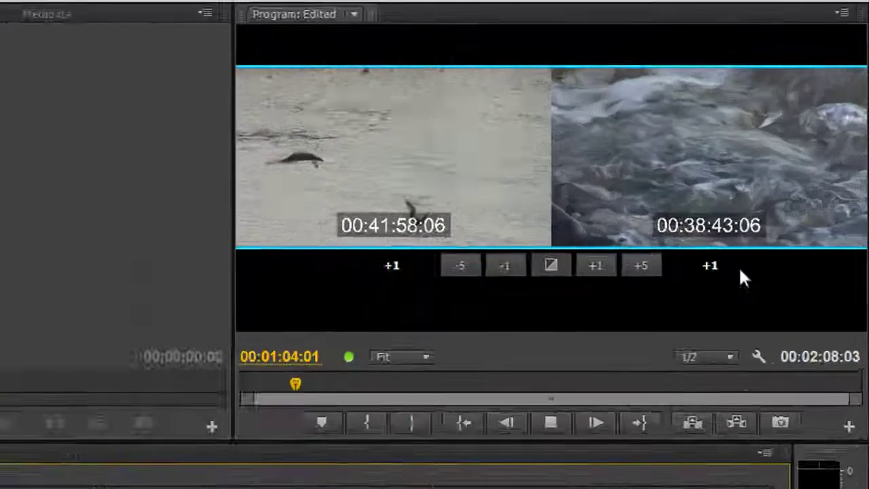
key("j")
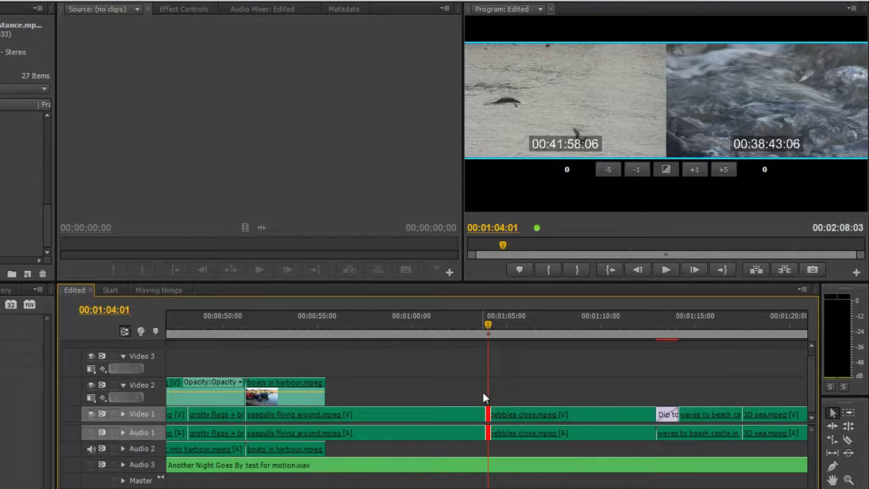
key("space")
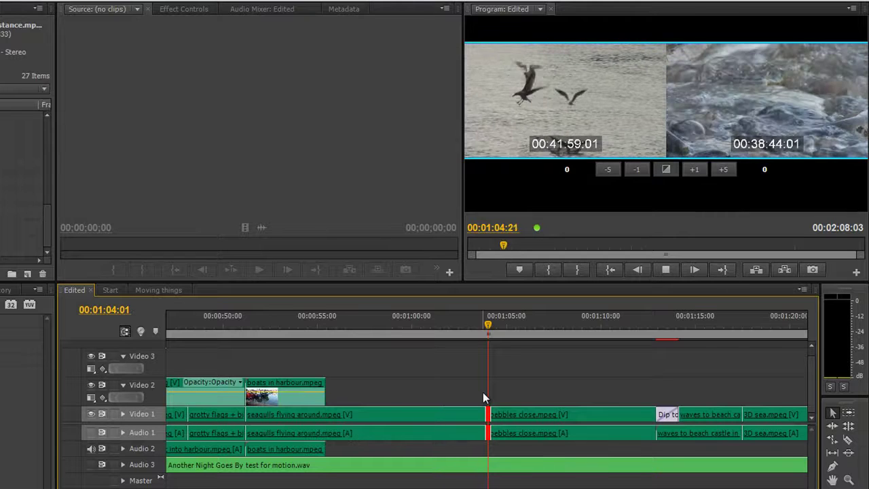
key("space")
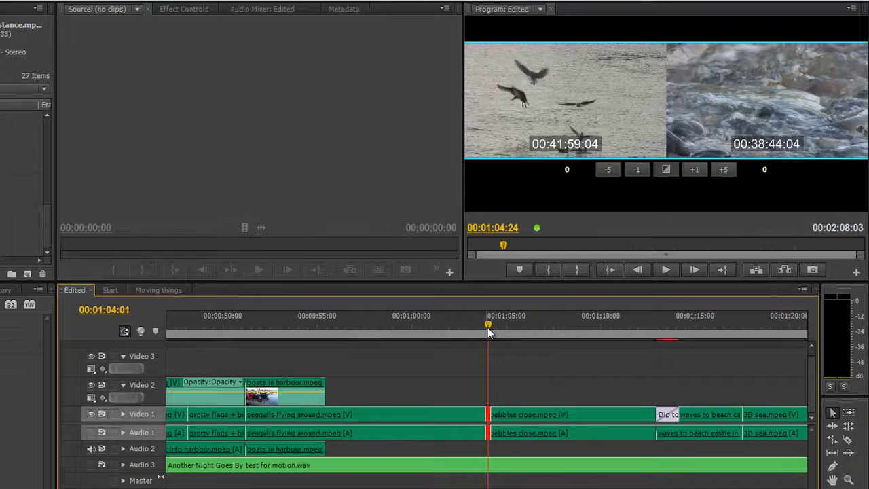
left_click_drag(487, 327, 487, 327)
key("Right")
key("Right")
key("Right")
key("Right")
key("Right")
key("Right")
key("Right")
key("Right")
key("Right")
key("Right")
key("Right")
key("Right")
key("Right")
key("Right")
key("Right")
key("Right")
key("Right")
key("Right")
key("Right")
key("Right")
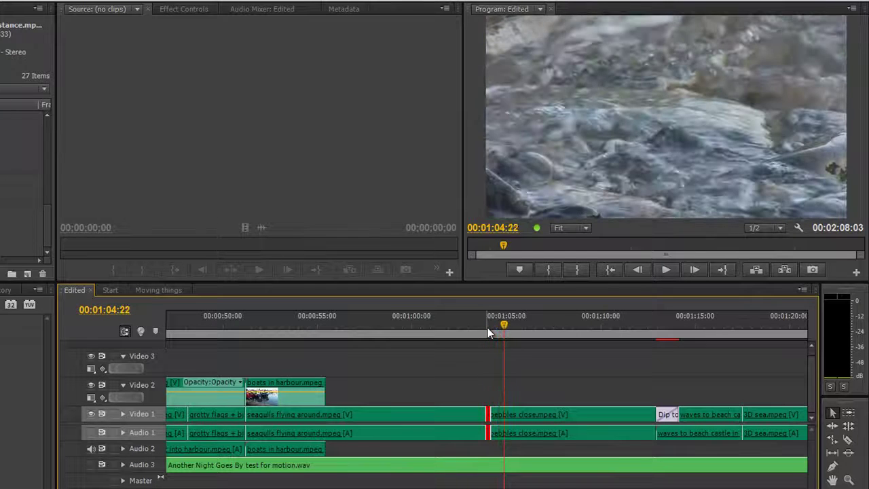
key("Left")
key("Left")
key("Left")
key("Left")
key("Left")
key("Left")
key("Left")
key("Left")
key("Left")
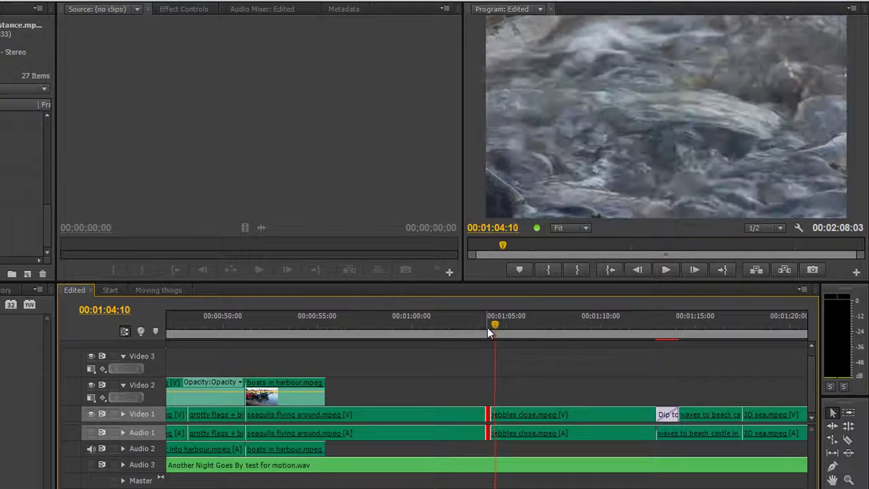
key("Left")
key("Left")
key("Left")
key("Left")
key("Left")
key("Left")
key("Left")
key("Left")
key("Left")
key("Left")
key("Left")
key("t")
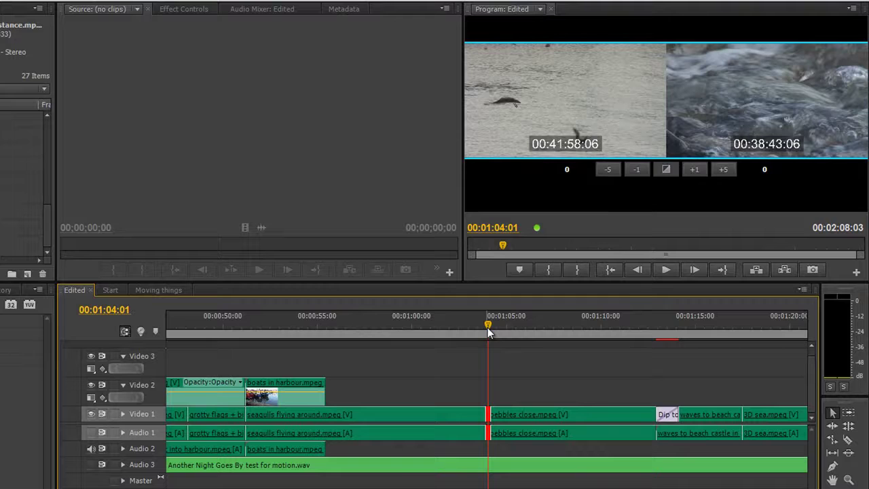
key("space")
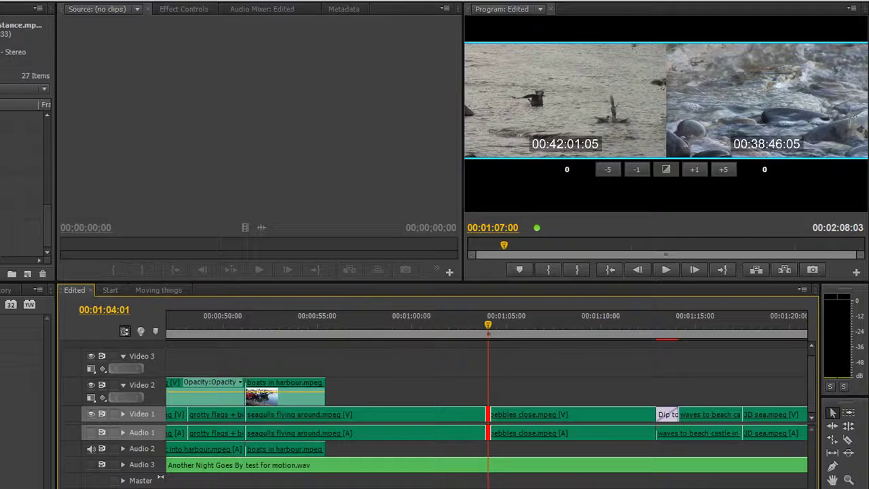
left_click(487, 326)
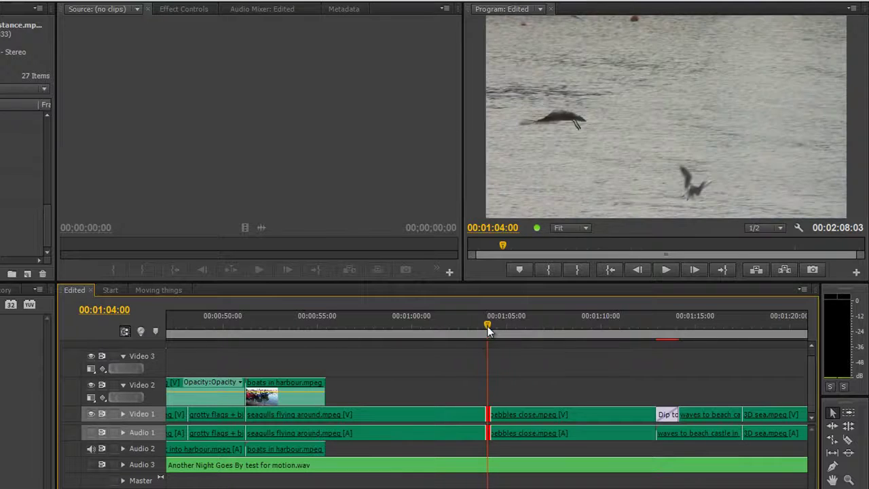
key("Left")
key("Right")
key("Right")
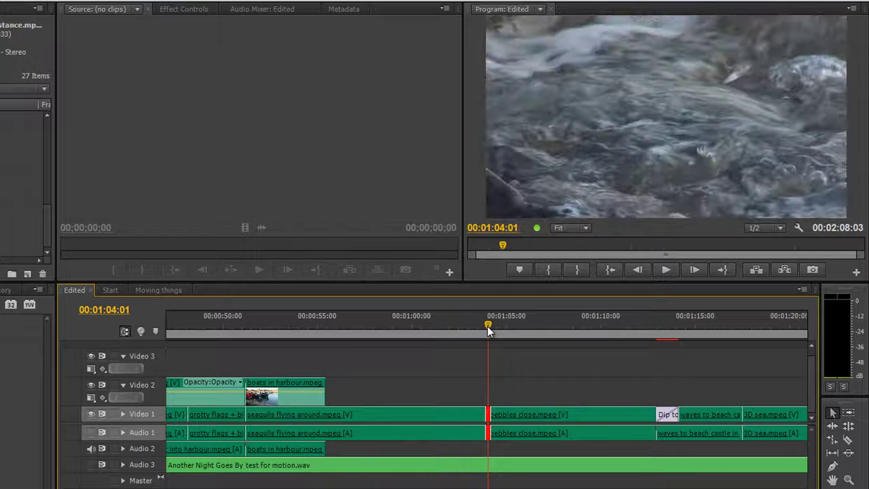
key("Right")
key("Right")
key("Right")
key("Right")
key("Right")
key("Right")
key("Right")
key("Right")
key("Right")
key("Right")
key("Right")
key("Right")
key("Right")
key("Right")
key("Right")
key("Right")
key("Right")
key("Right")
key("Right")
key("Right")
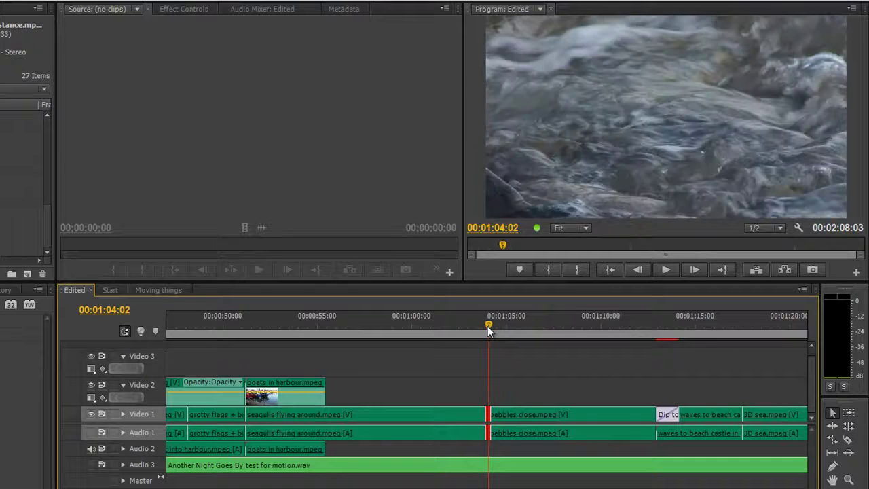
key("Right")
key("Right")
key("Right")
key("Right")
key("Right")
key("Right")
key("Right")
key("Right")
key("Right")
key("Right")
key("Right")
key("Right")
key("Right")
key("Right")
key("Right")
key("Right")
key("Right")
key("Right")
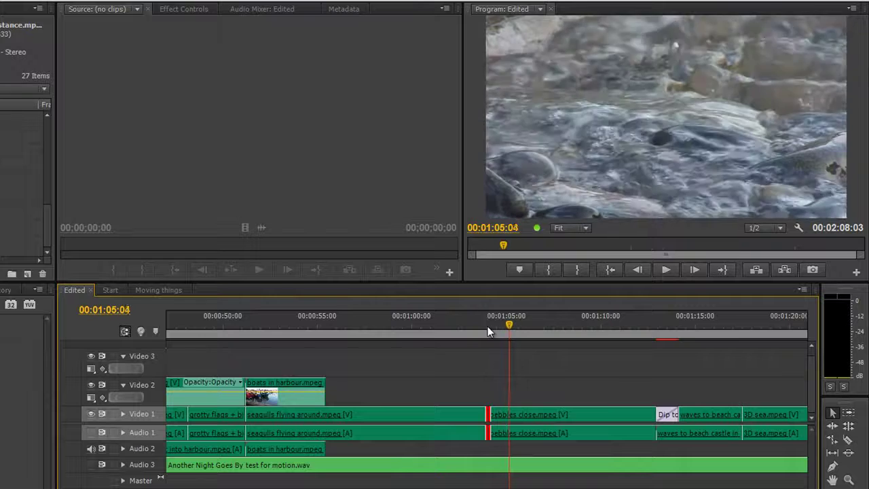
key("Right")
key("Right")
key("Right")
key("Right")
key("Right")
key("Right")
key("Left")
key("Left")
key("Left")
key("Left")
key("Left")
key("Left")
key("Left")
key("Left")
key("Left")
key("Left")
key("Left")
key("Left")
key("Left")
key("Left")
key("Left")
key("Left")
key("Left")
key("Left")
key("Left")
key("Left")
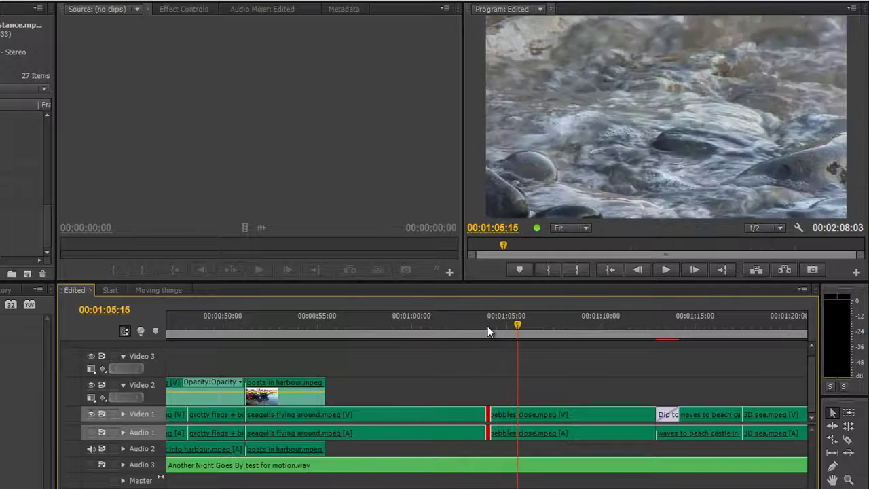
key("Left")
key("Left")
key("Left")
key("Left")
key("Left")
key("Left")
key("Left")
key("Left")
key("Left")
key("Left")
key("Left")
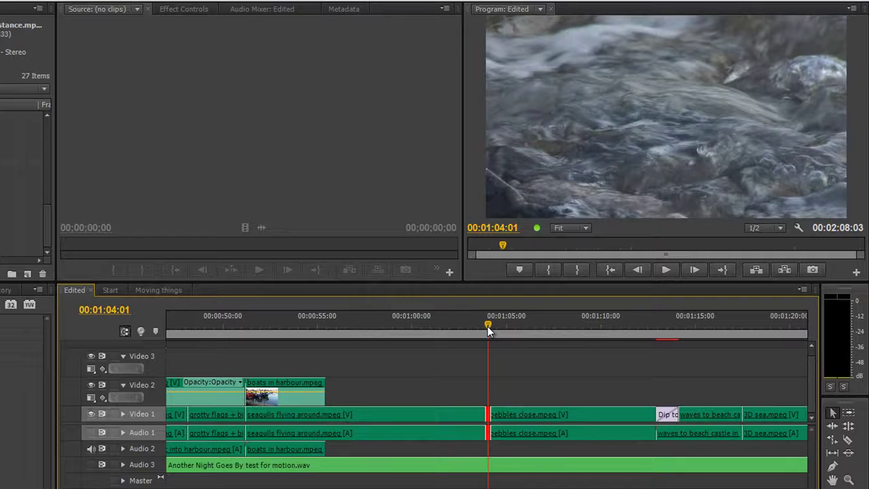
key("t")
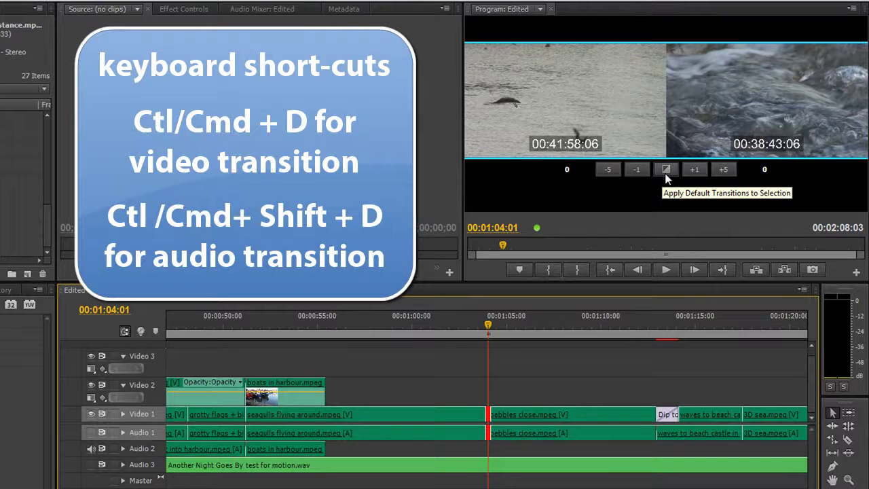
Apply default video and audio transitions at the seagulls–pebbles cut and preview the result
left_click(665, 173)
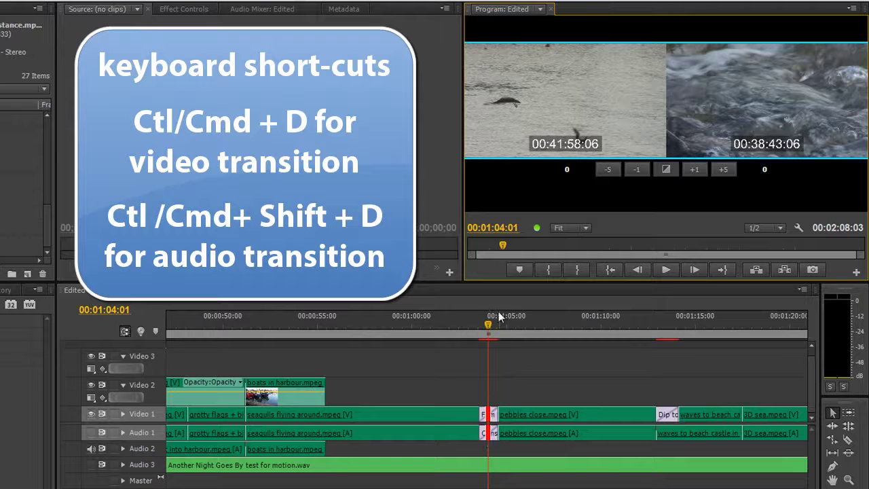
left_click_drag(487, 324, 466, 337)
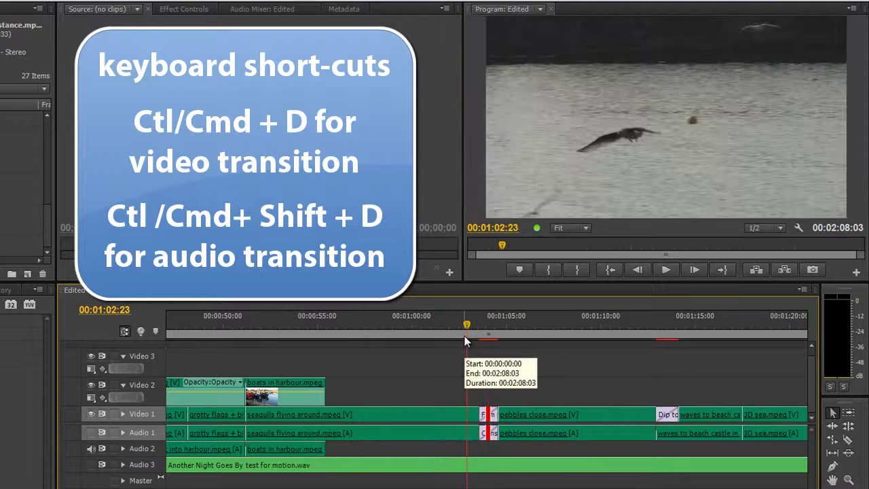
key("space")
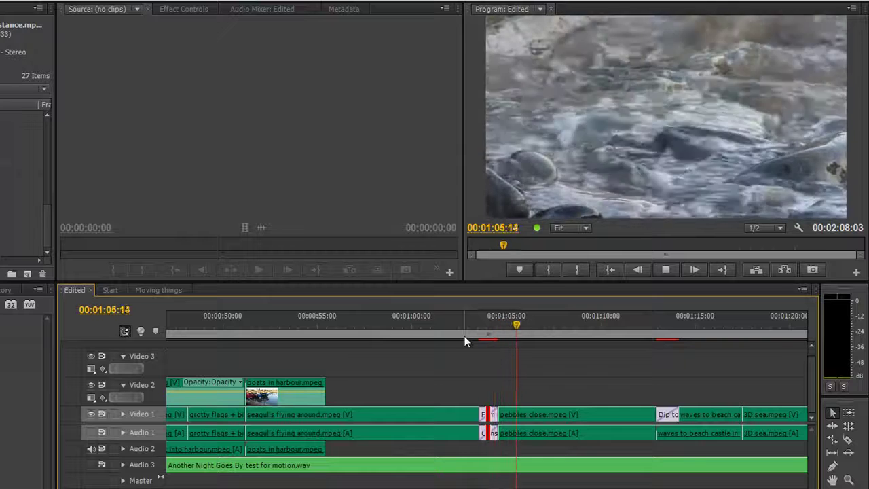
key("space")
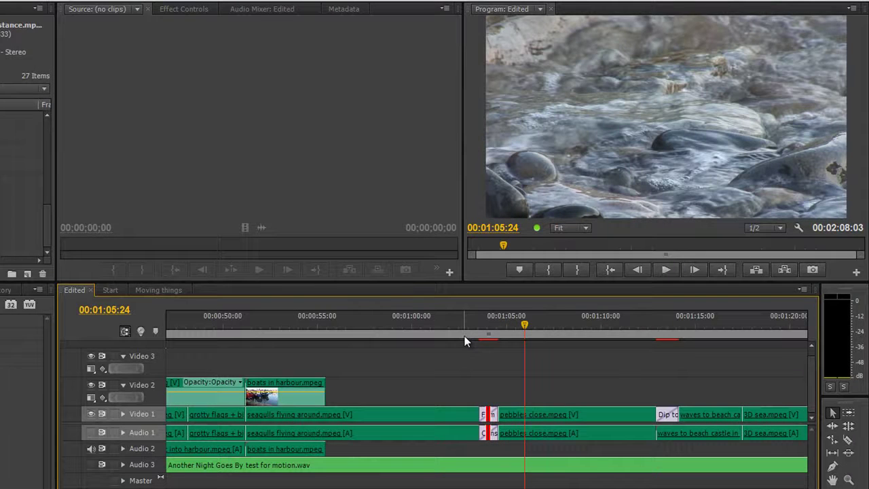